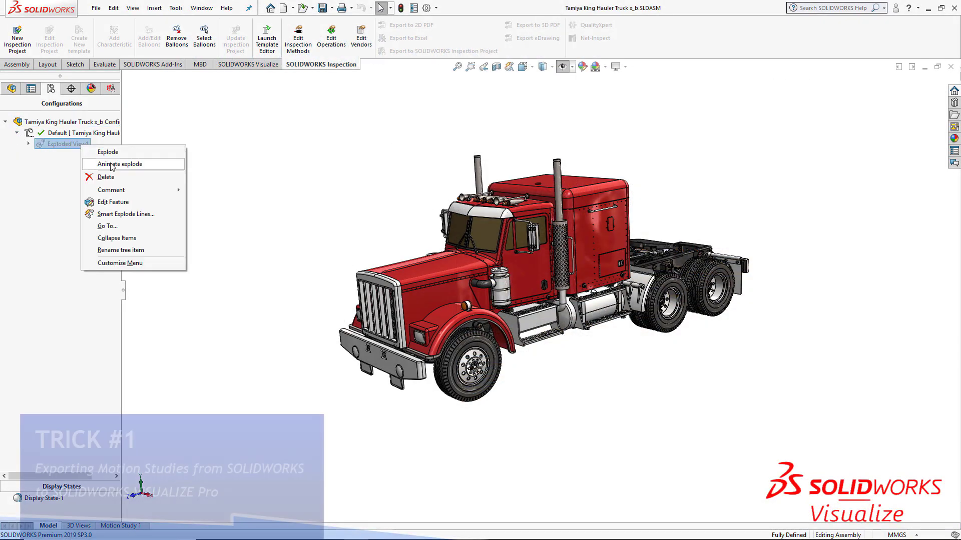
# - Play the truck's animated explode, then bring up the Motion Study 1 timeline's animation options
pyautogui.click(111, 165)
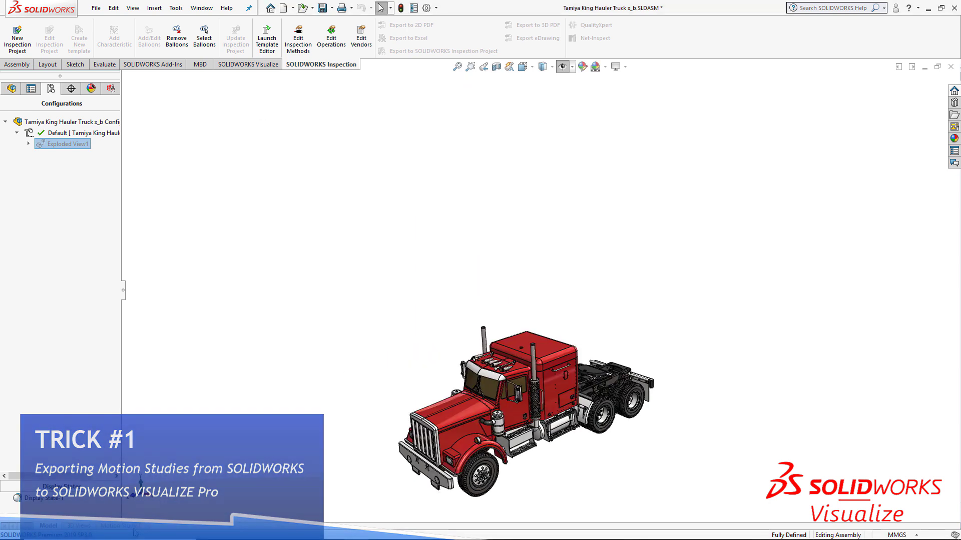
pyautogui.click(134, 525)
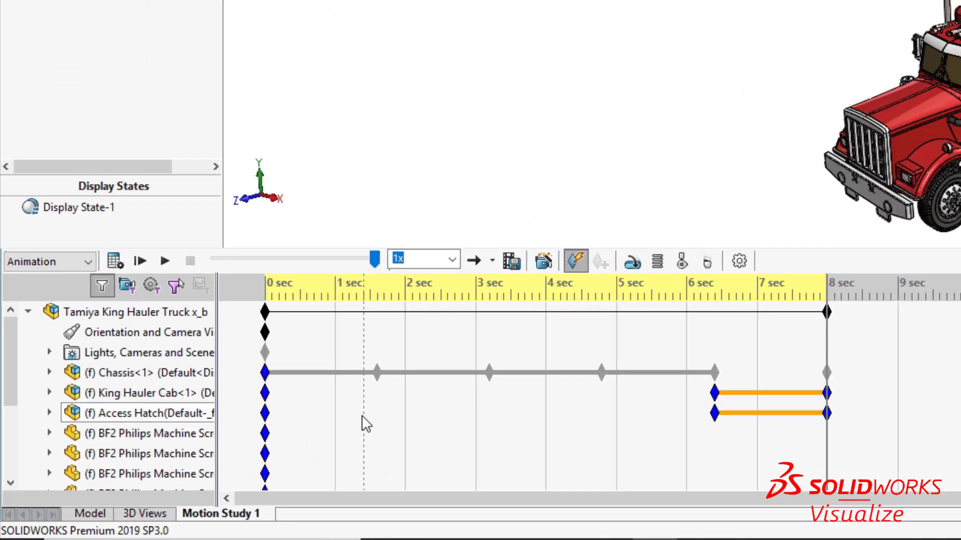
pyautogui.rightClick(361, 423)
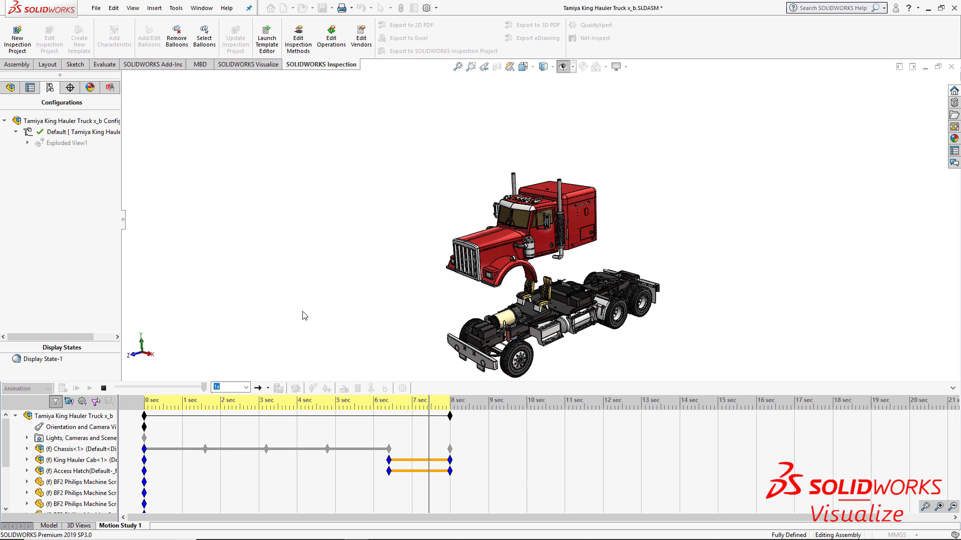
# - Export the truck assembly to Visualize with Export Advanced, including Motion Study 1
pyautogui.click(251, 65)
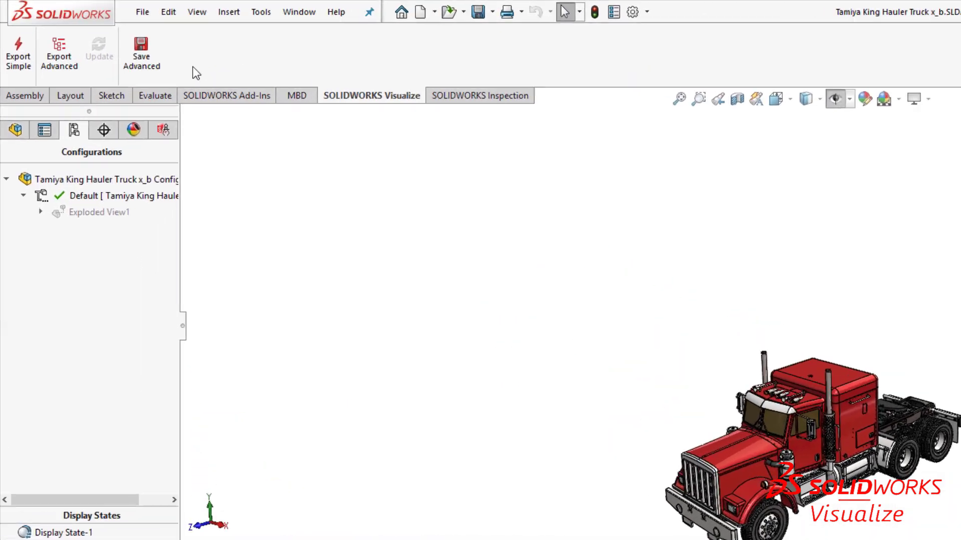
pyautogui.click(100, 96)
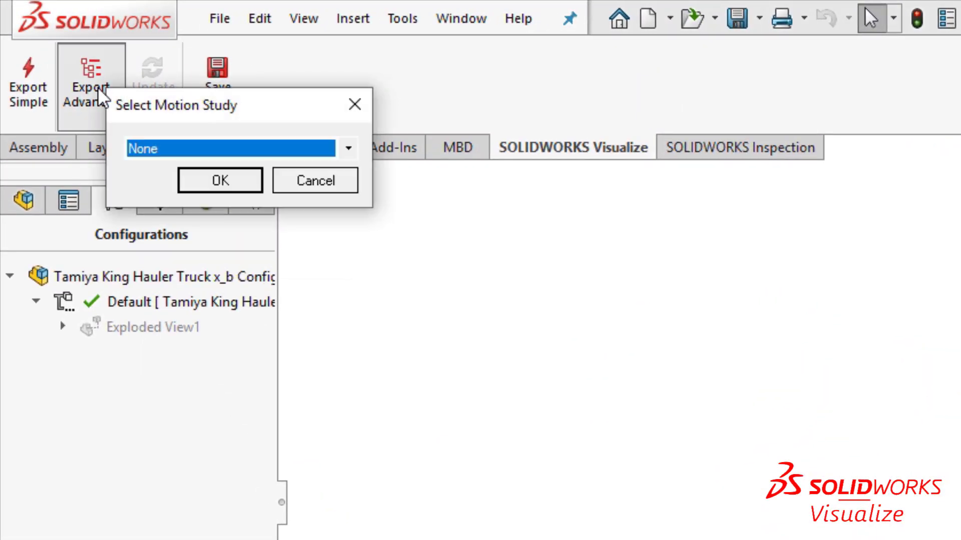
pyautogui.click(348, 150)
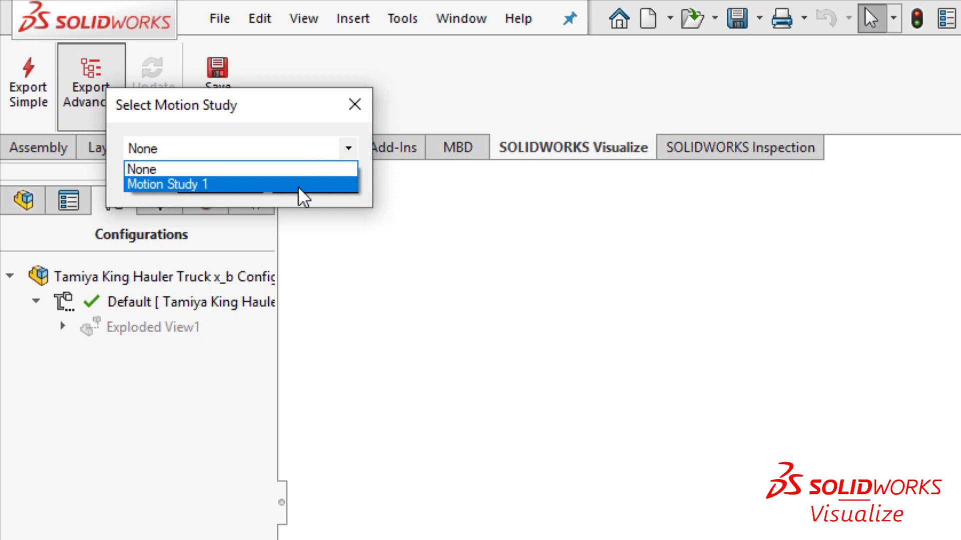
pyautogui.click(299, 188)
pyautogui.click(248, 188)
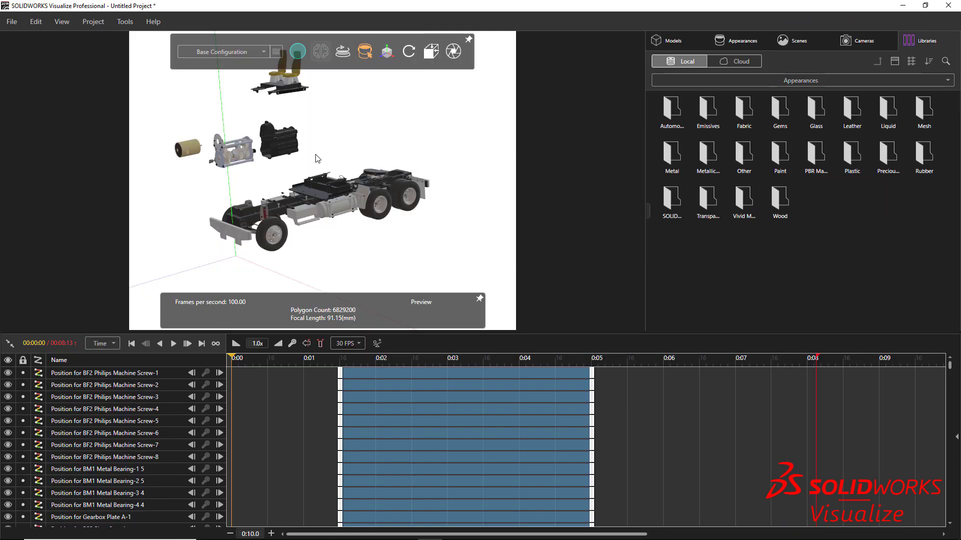
# - Reframe the imported truck and zoom in on the cab while its position animation plays
pyautogui.scroll(-3, 317, 158)
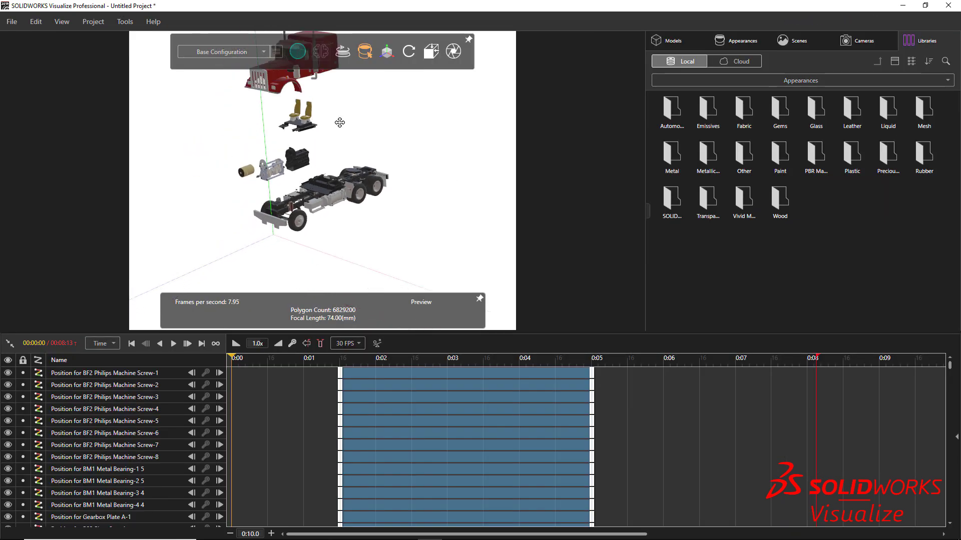
pyautogui.moveTo(340, 122); pyautogui.dragTo(333, 153, button='middle')
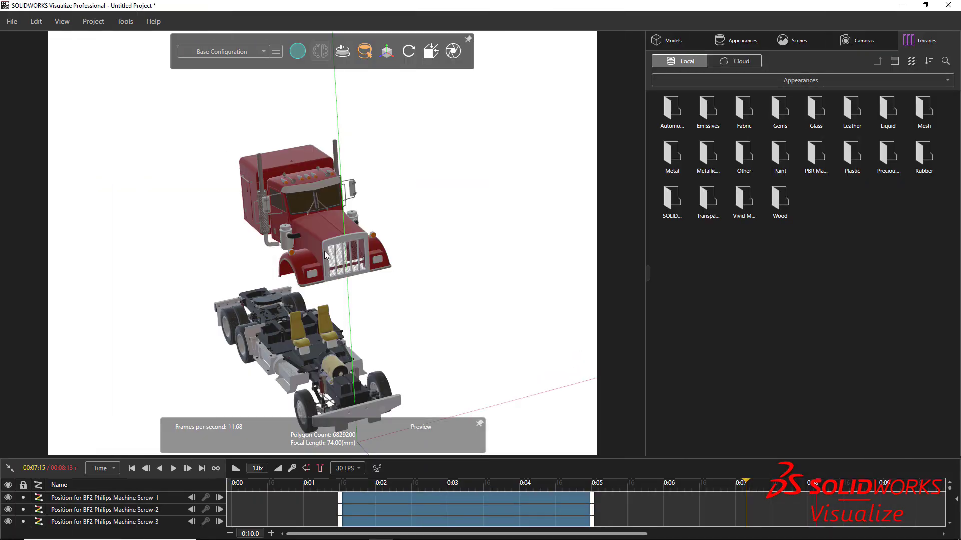
pyautogui.scroll(5, 324, 251)
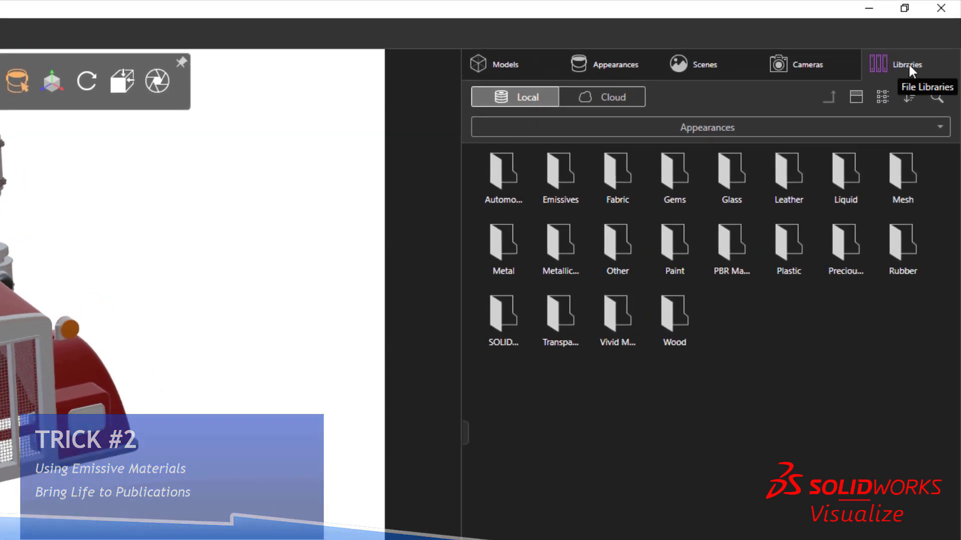
# - Apply the Emissives Halogen appearance to the headlights and Red LED to the cab roof lights
pyautogui.click(896, 126)
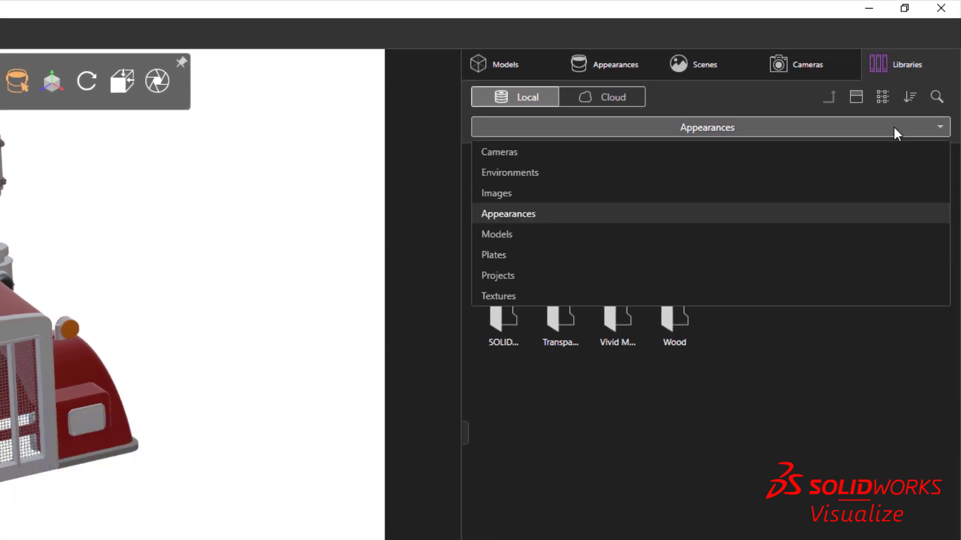
pyautogui.click(733, 218)
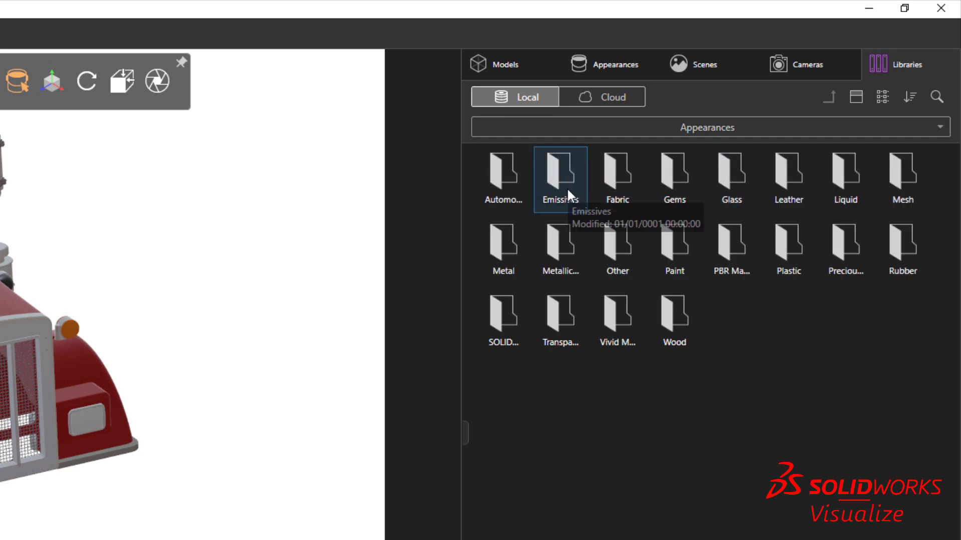
pyautogui.doubleClick(561, 175)
pyautogui.moveTo(845, 175); pyautogui.dragTo(350, 325)
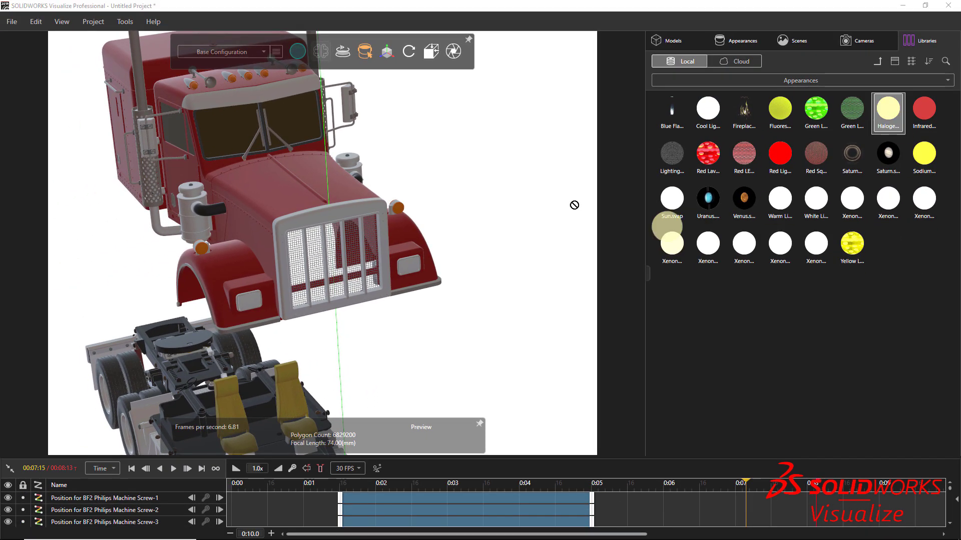
pyautogui.moveTo(574, 205); pyautogui.dragTo(251, 306)
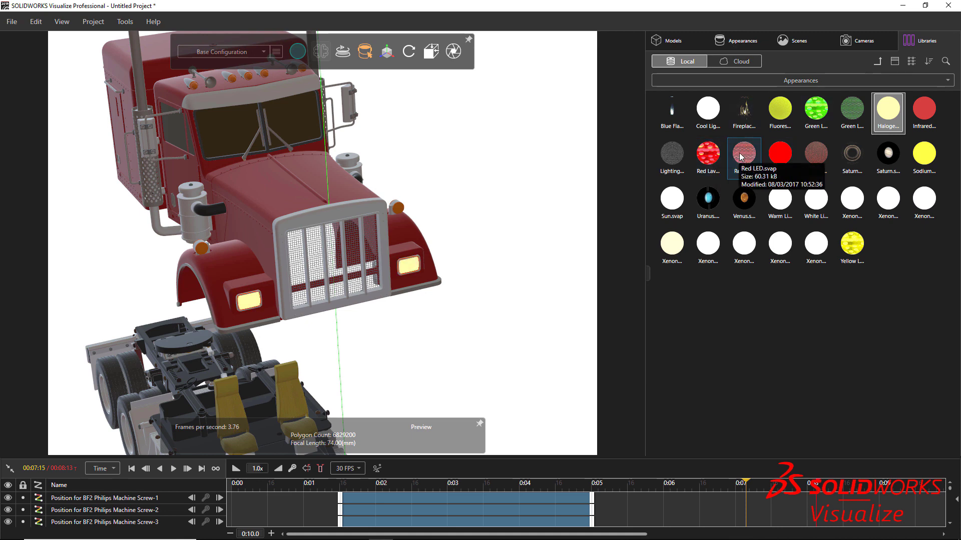
pyautogui.moveTo(742, 159)
pyautogui.mouseDown()
pyautogui.moveTo(498, 199)
pyautogui.moveTo(202, 110)
pyautogui.moveTo(194, 88)
pyautogui.mouseUp()
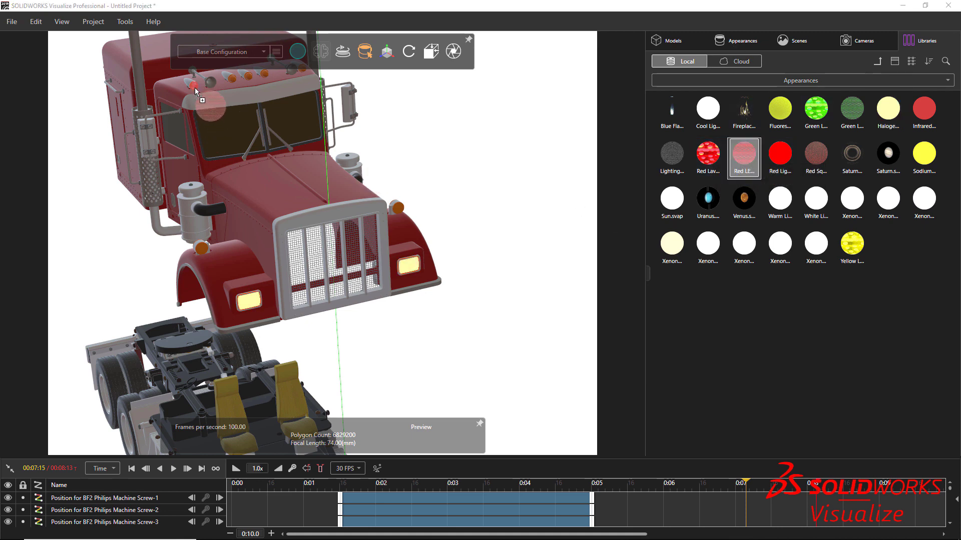
# - Change the Red LED appearance's diffuse colour to orange
pyautogui.click(744, 44)
pyautogui.scroll(-1, 731, 412)
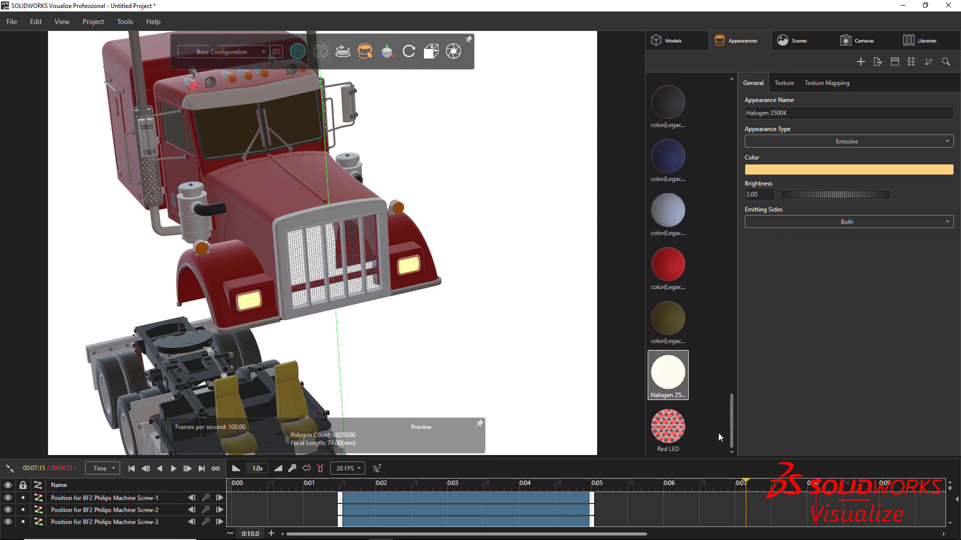
pyautogui.click(668, 428)
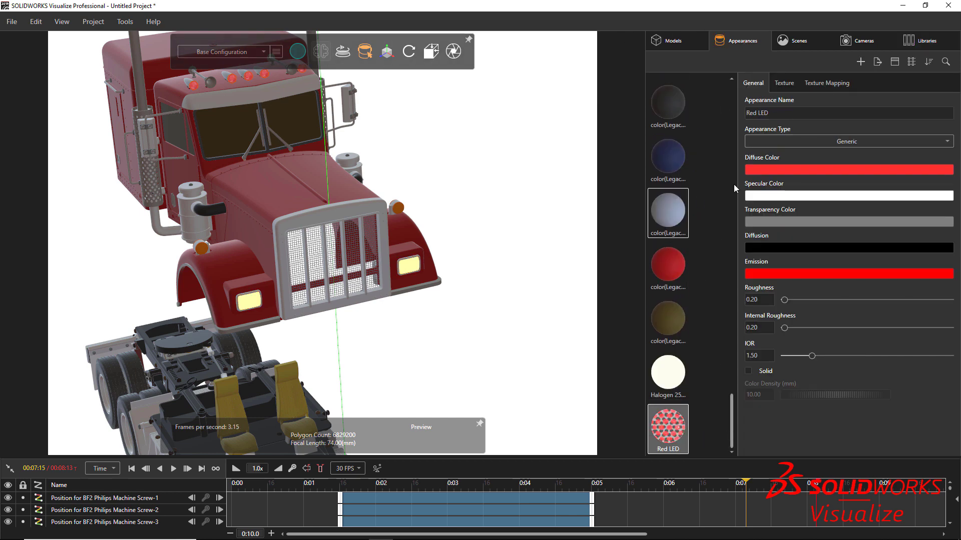
pyautogui.click(828, 171)
pyautogui.click(653, 254)
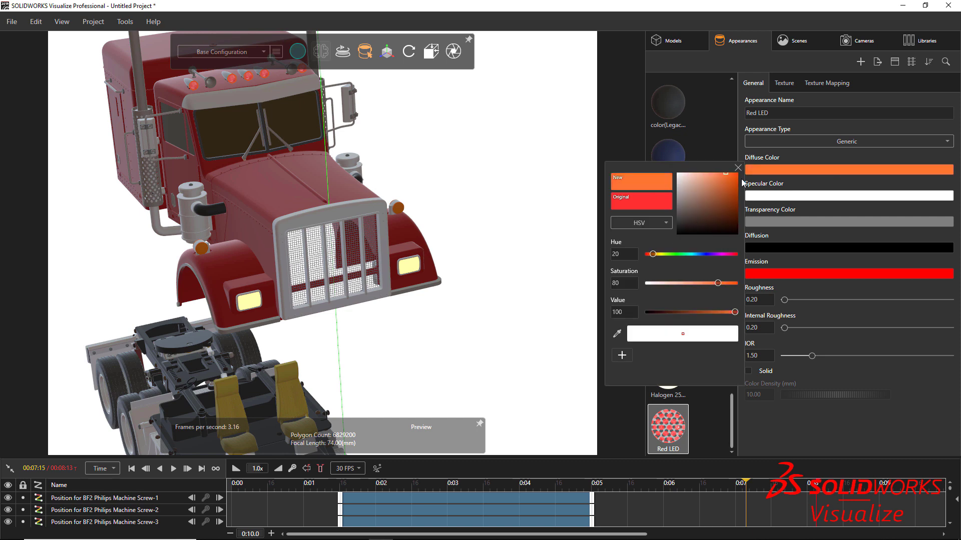
pyautogui.click(738, 168)
# - Set the Red LED emission colour to orange so the cab roof lights glow orange
pyautogui.click(797, 274)
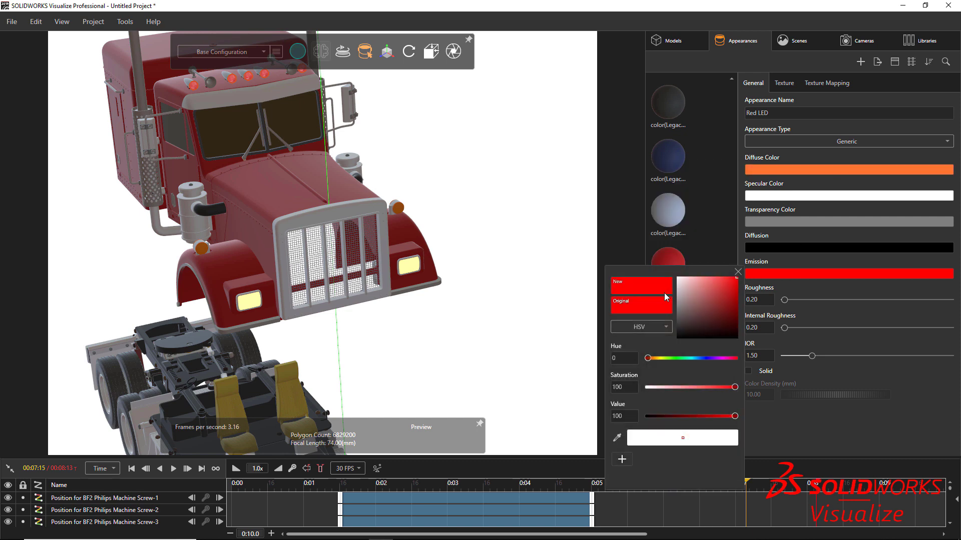
pyautogui.click(653, 359)
pyautogui.click(738, 272)
pyautogui.moveTo(505, 171); pyautogui.dragTo(484, 161)
pyautogui.click(520, 164)
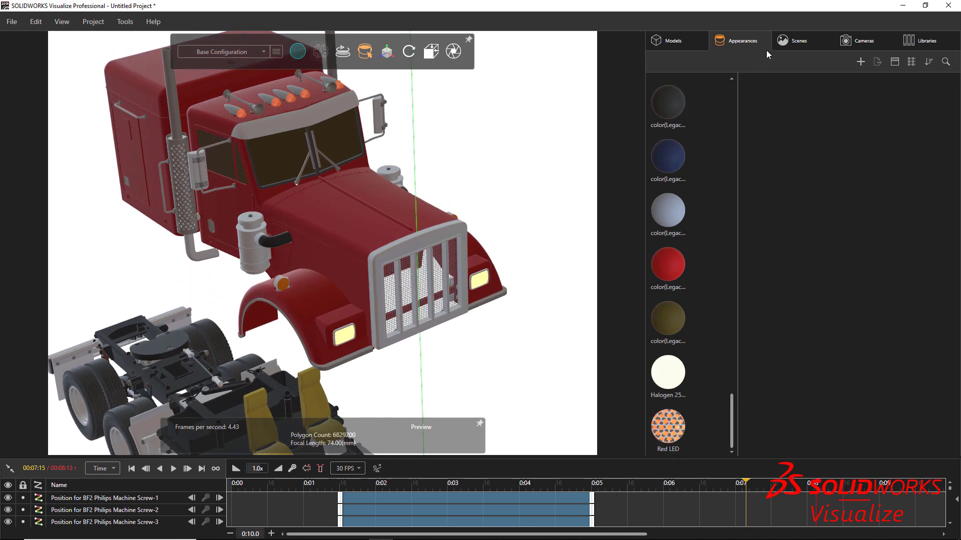
pyautogui.click(864, 44)
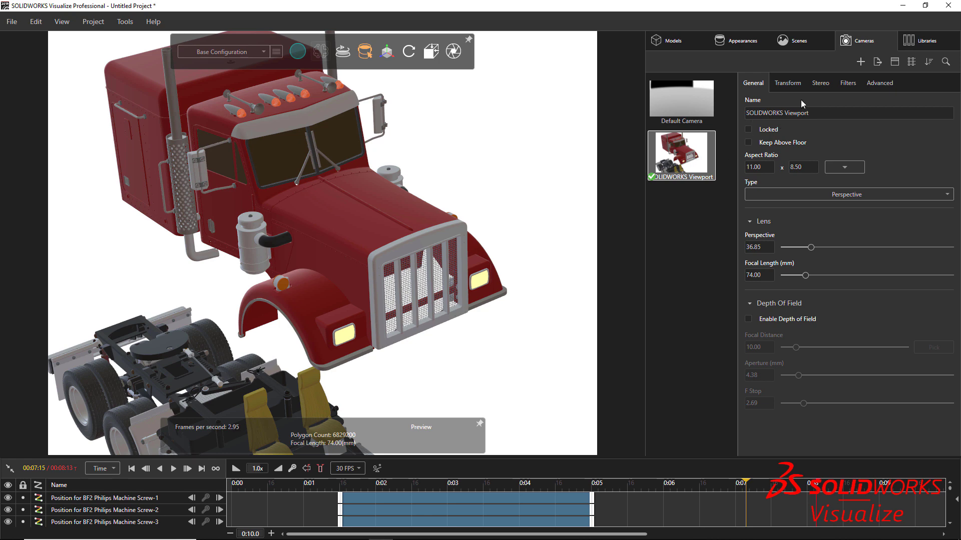
# - Enable camera bloom and switch the viewport to Accurate rendering
pyautogui.click(848, 85)
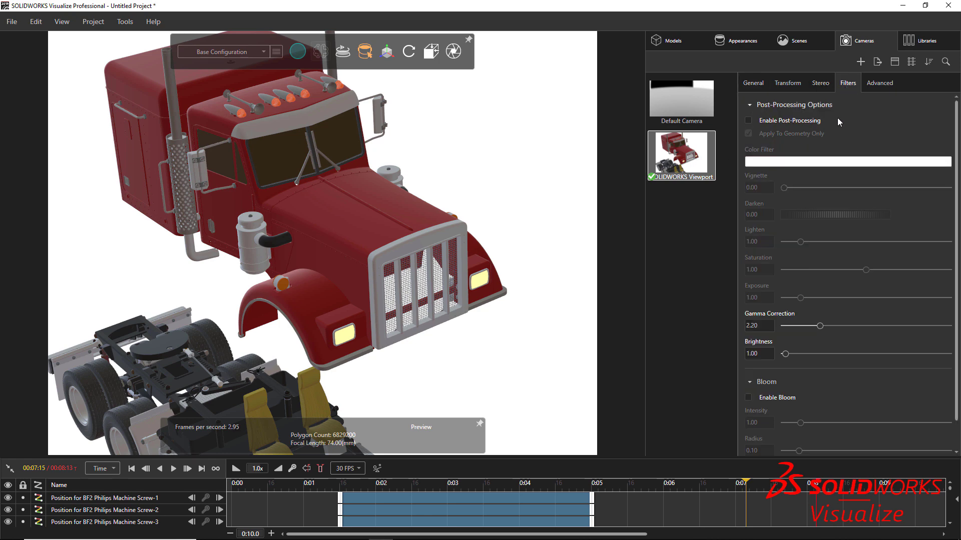
pyautogui.click(748, 398)
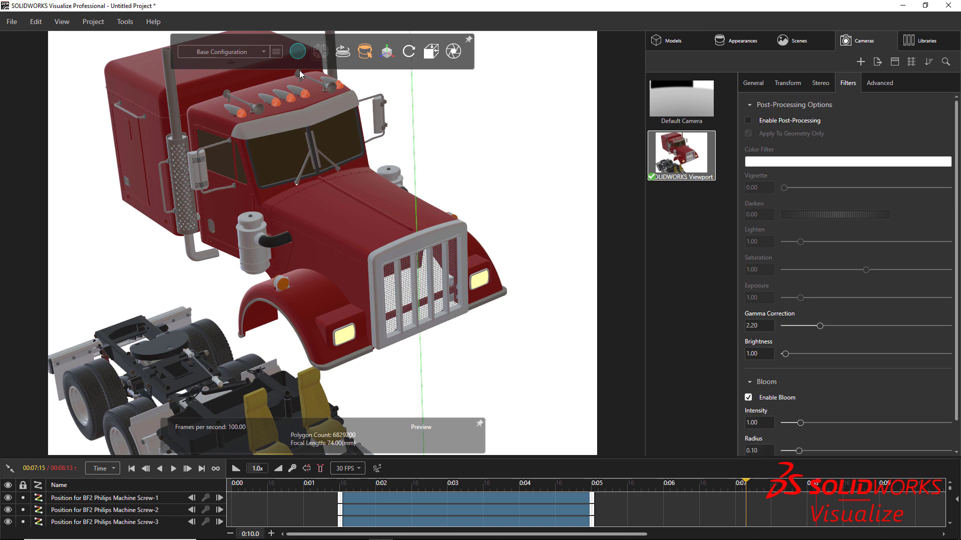
pyautogui.moveTo(300, 73)
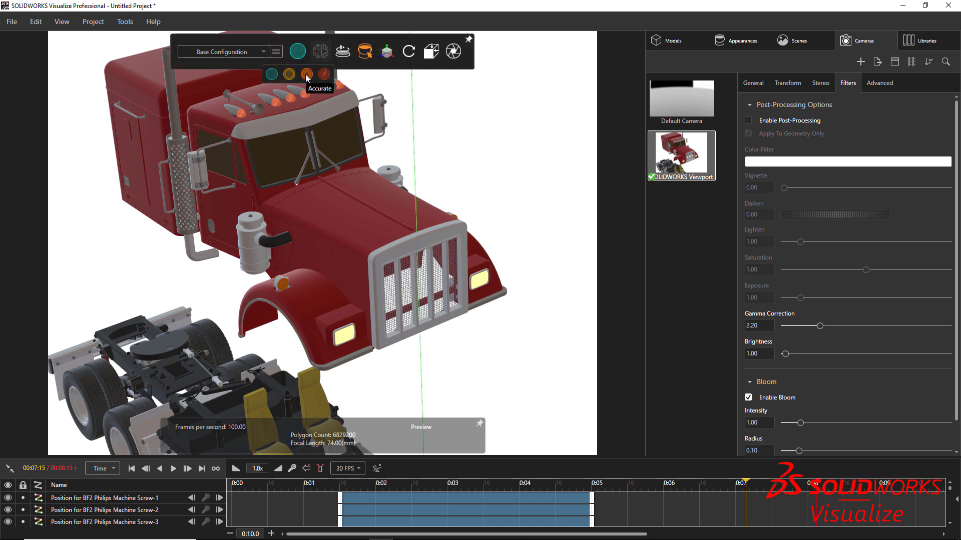
pyautogui.click(307, 76)
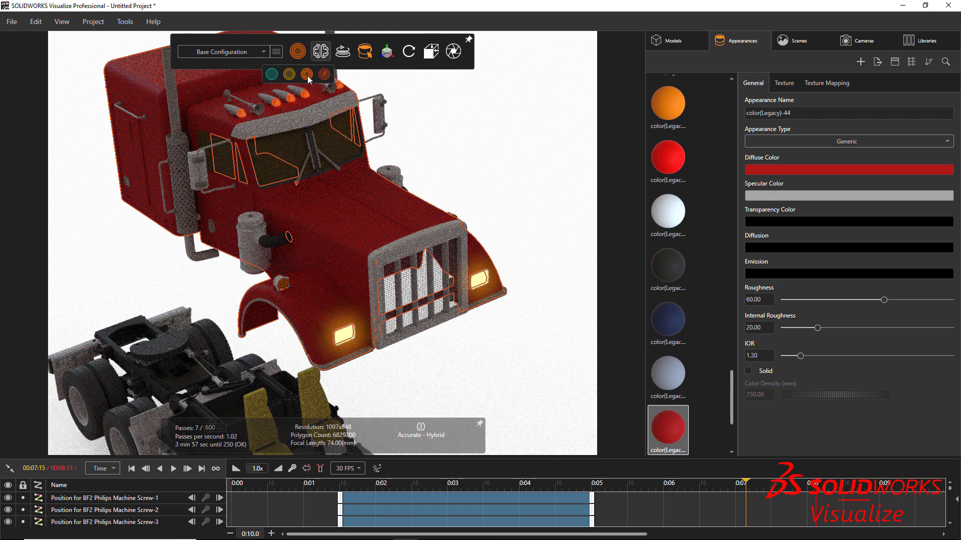
# - Raise the Halogen 2500K appearance's brightness so the headlights glow brighter
pyautogui.scroll(-3, 670, 350)
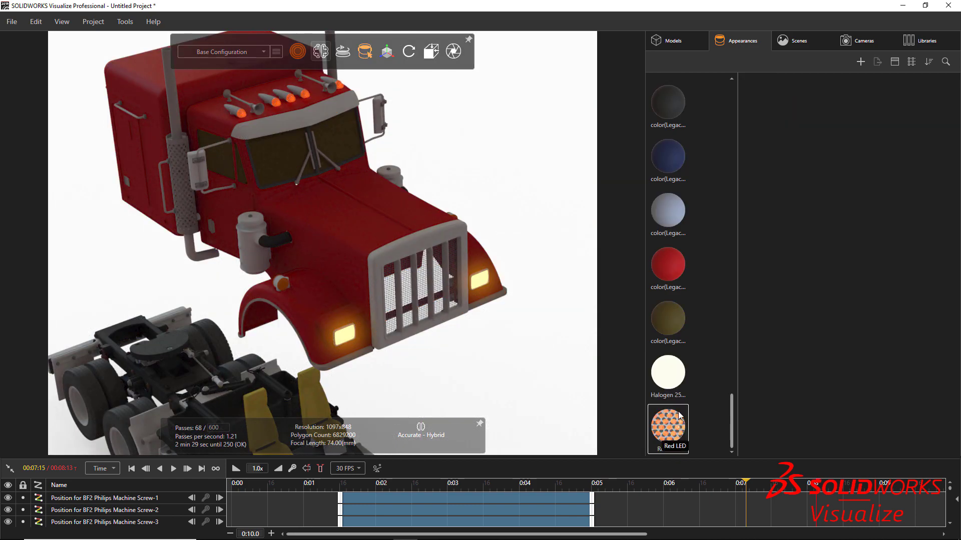
pyautogui.click(677, 386)
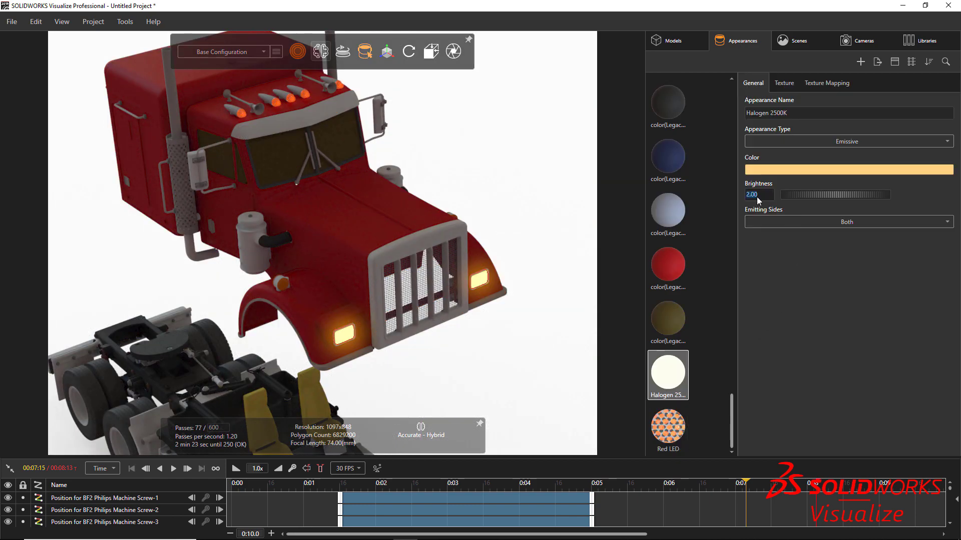
pyautogui.press('Return')
pyautogui.click(495, 210)
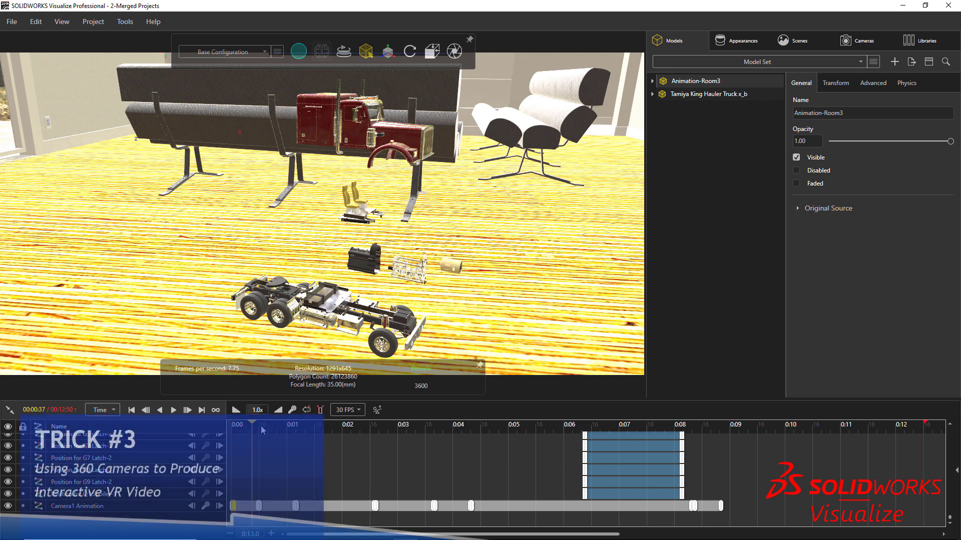
# - Preview the 2-Merged Projects Camera1 animation by scrubbing and playing the timeline
pyautogui.moveTo(248, 426); pyautogui.dragTo(294, 430)
pyautogui.press('space')
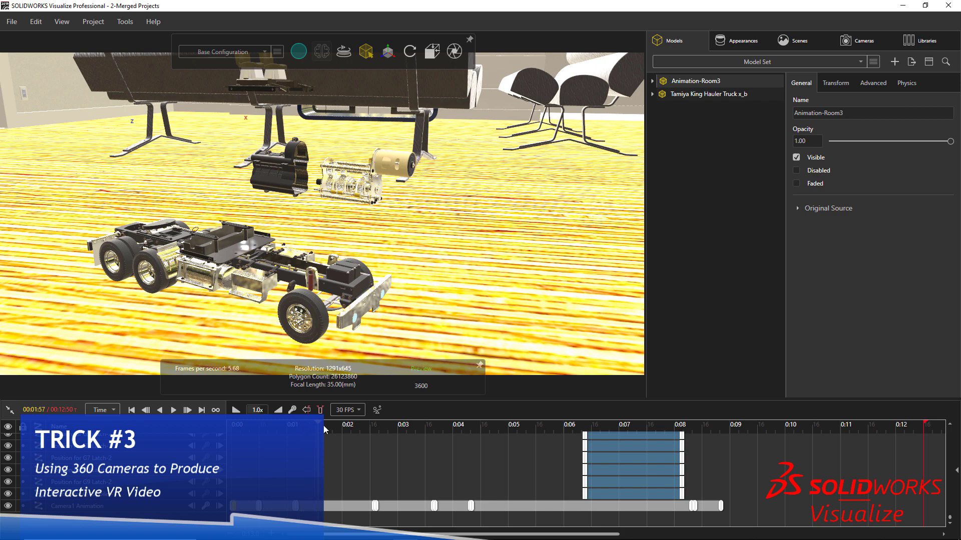
pyautogui.moveTo(318, 430); pyautogui.dragTo(703, 426)
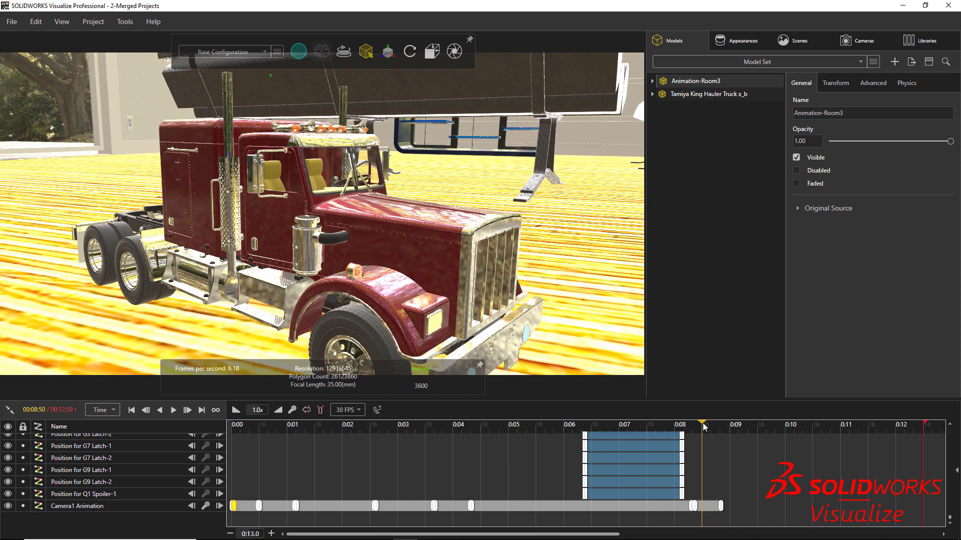
# - Switch the viewport to PowerBoost rendering for a photoreal view of the room
pyautogui.moveTo(301, 58)
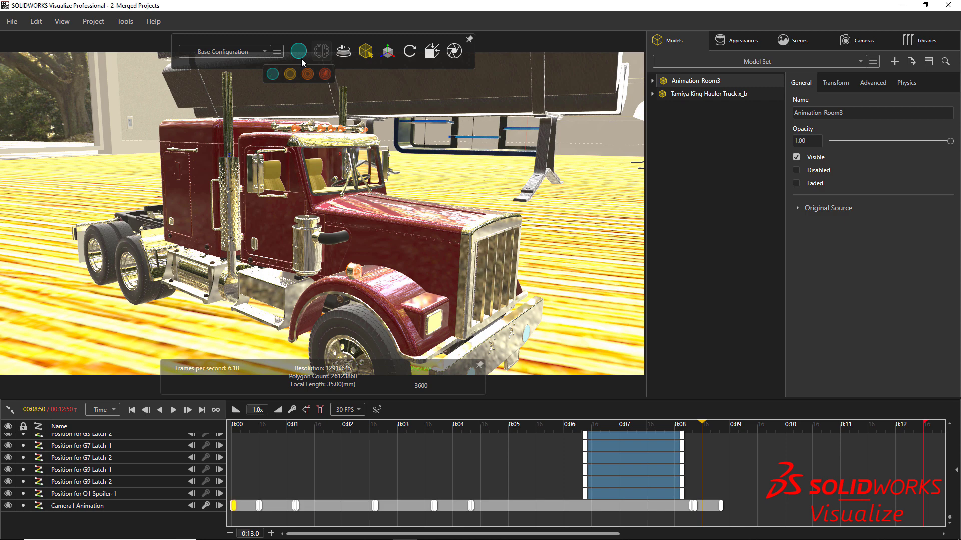
pyautogui.click(324, 74)
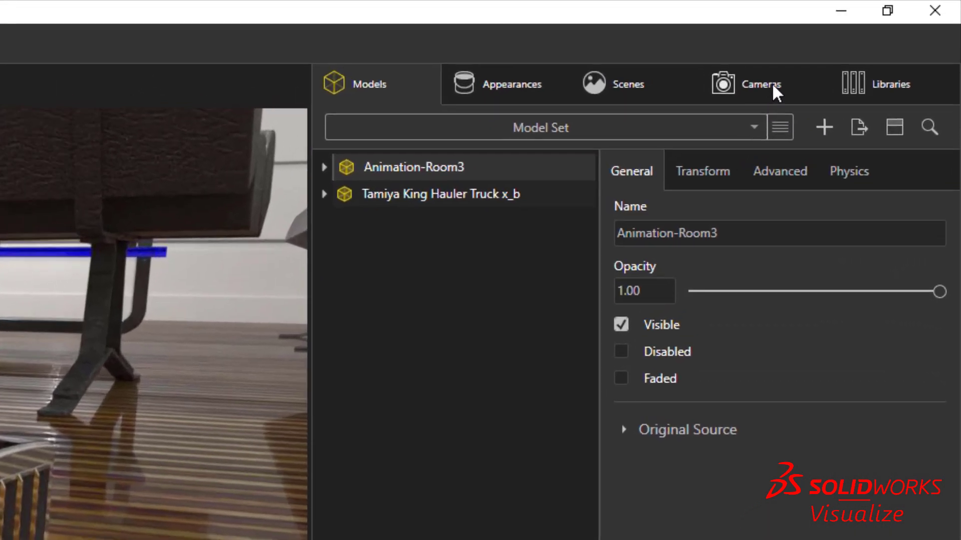
# - Set Camera1's General Type to 360 for a panoramic view of the room
pyautogui.click(869, 40)
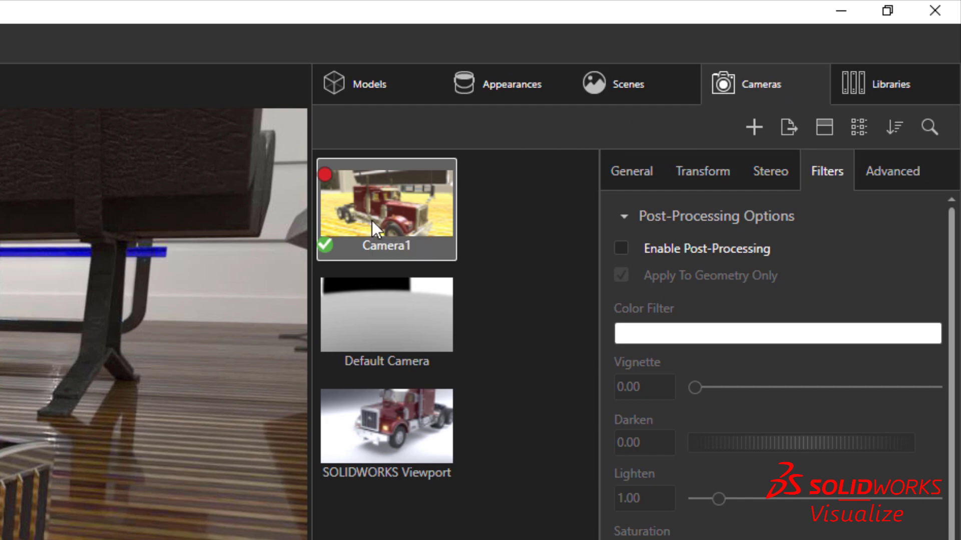
pyautogui.click(637, 170)
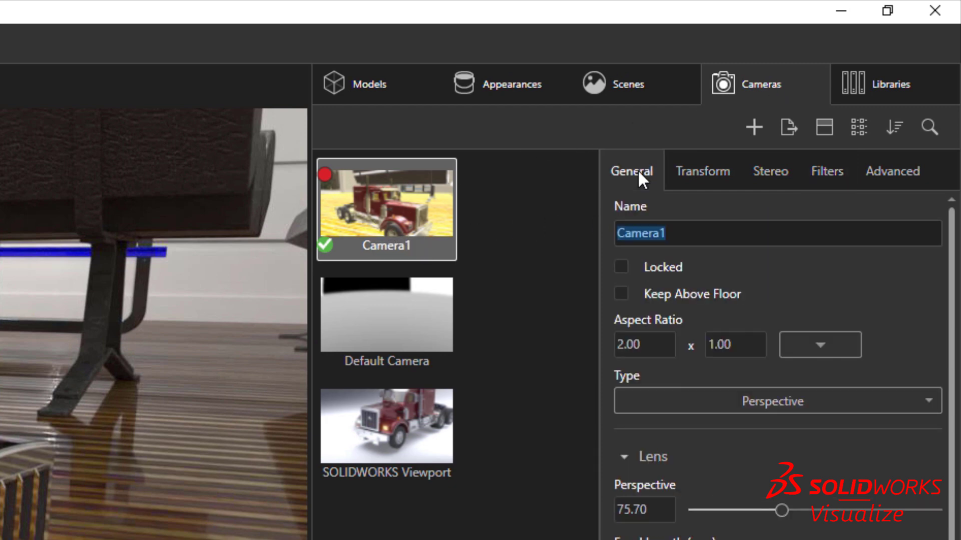
pyautogui.click(798, 400)
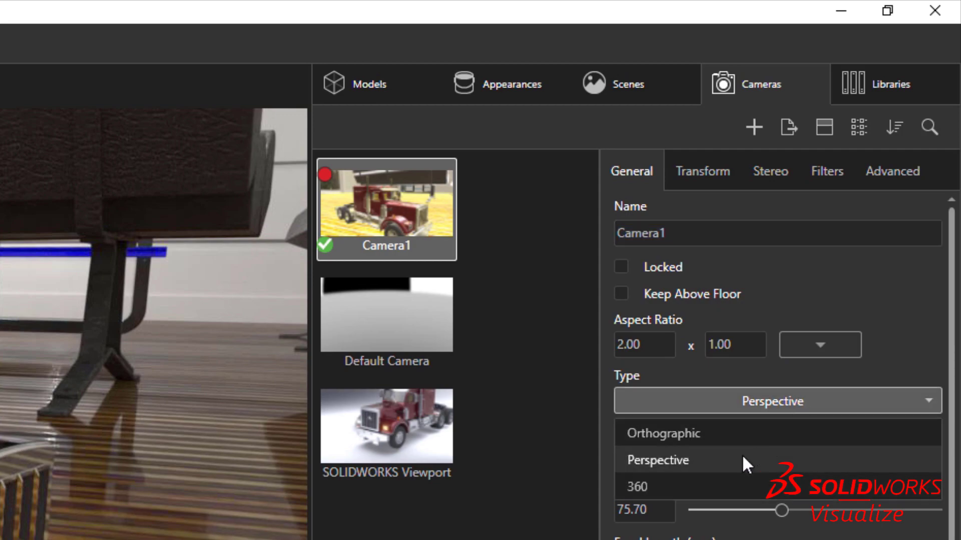
pyautogui.click(724, 488)
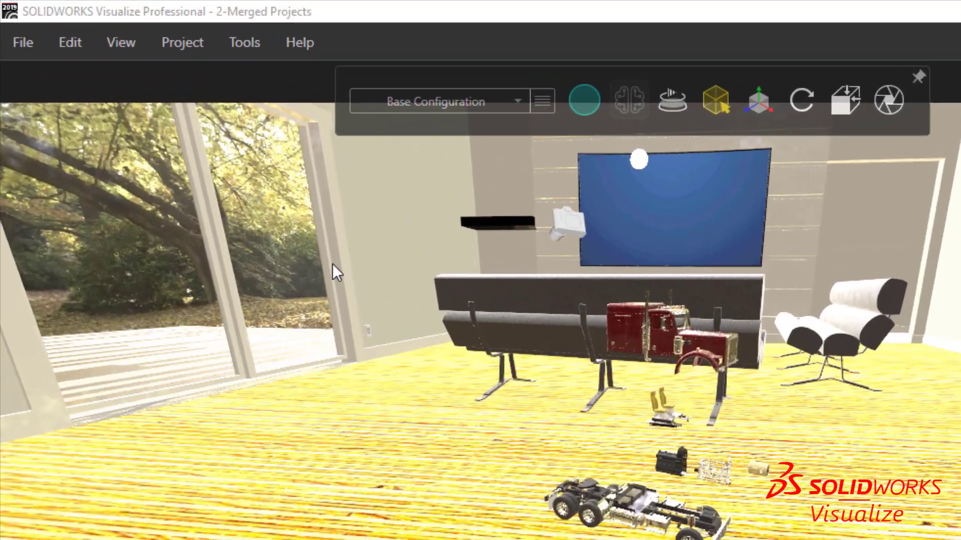
# - In Render output, enable Adjust for Virtual Reality and keep the 4096 x 2048 size
pyautogui.click(128, 23)
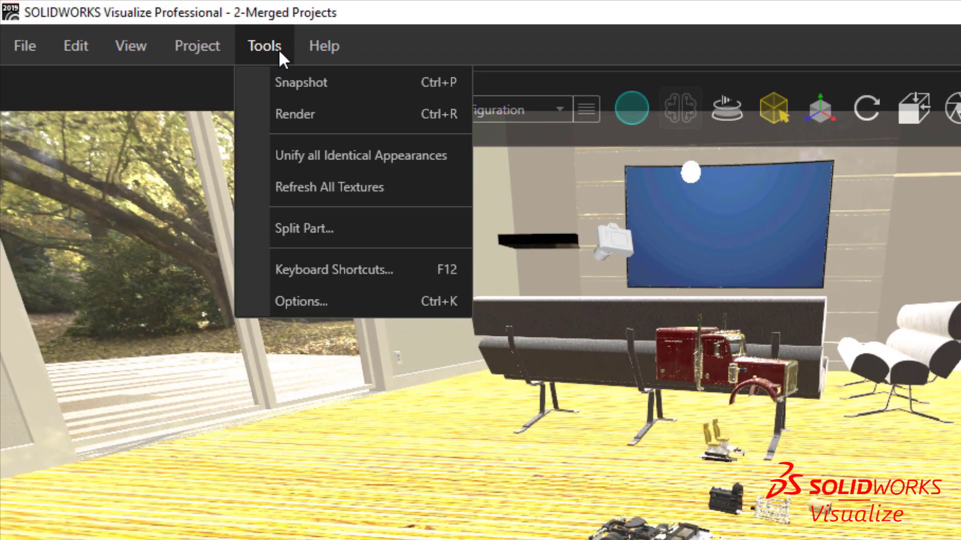
pyautogui.click(291, 116)
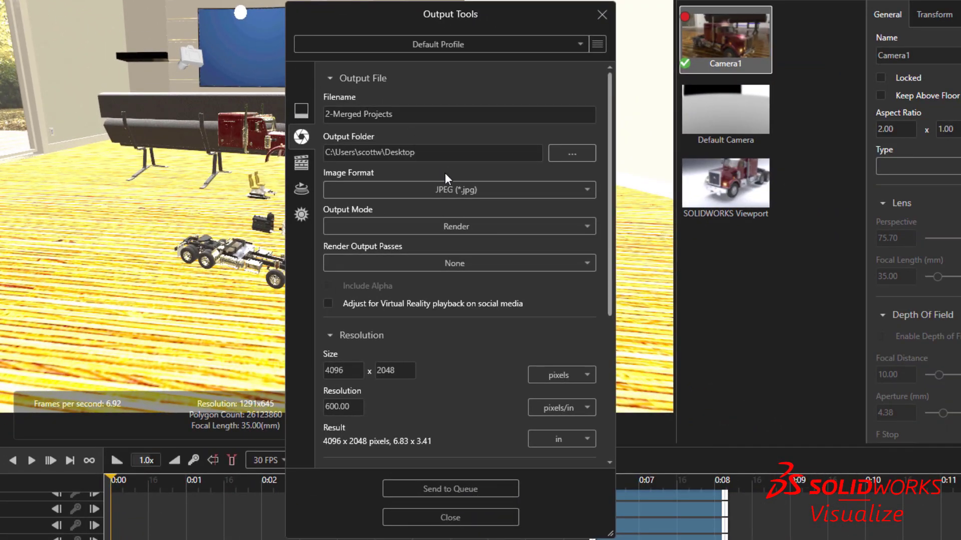
pyautogui.click(328, 304)
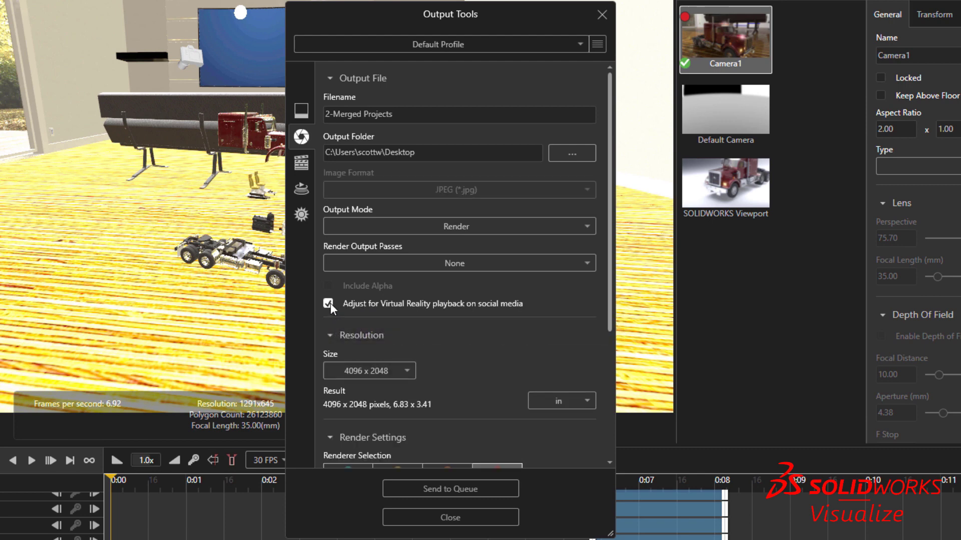
pyautogui.click(406, 373)
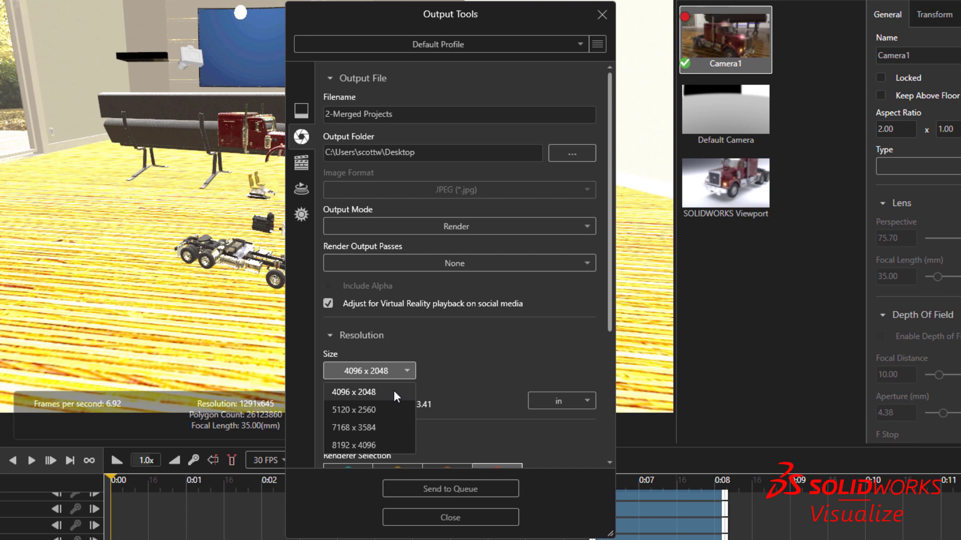
pyautogui.click(395, 393)
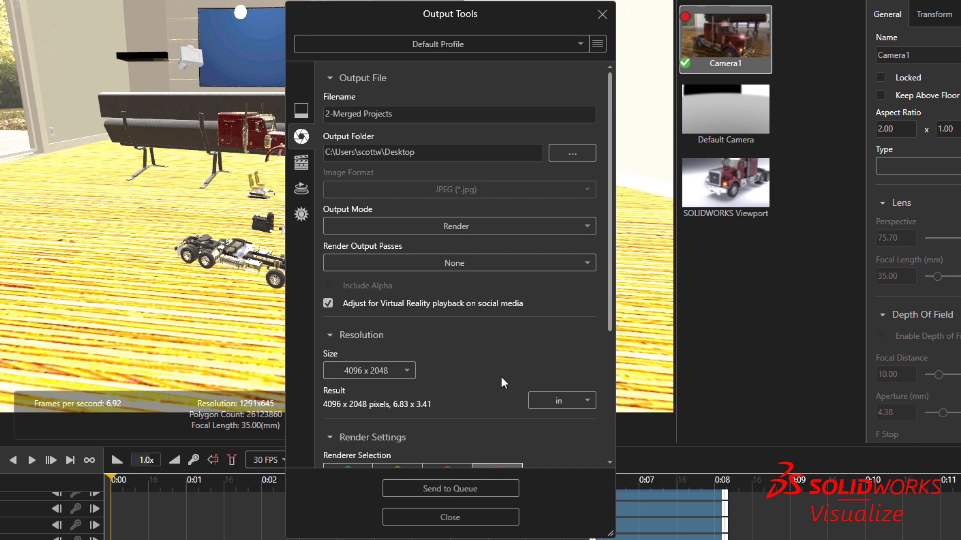
# - Review the render settings and show the Animation options: frames 1–375 at 30 fps
pyautogui.scroll(-4, 501, 378)
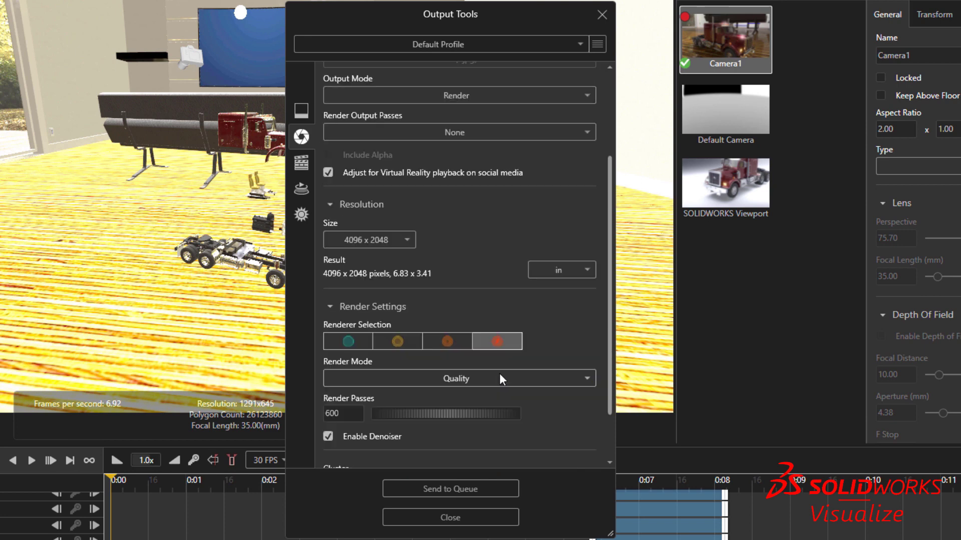
pyautogui.scroll(-1, 499, 379)
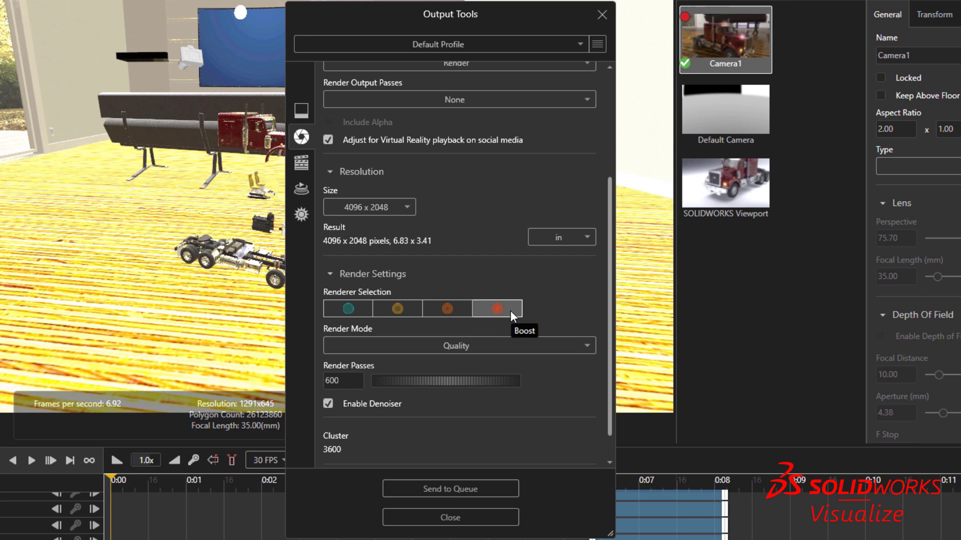
pyautogui.click(308, 168)
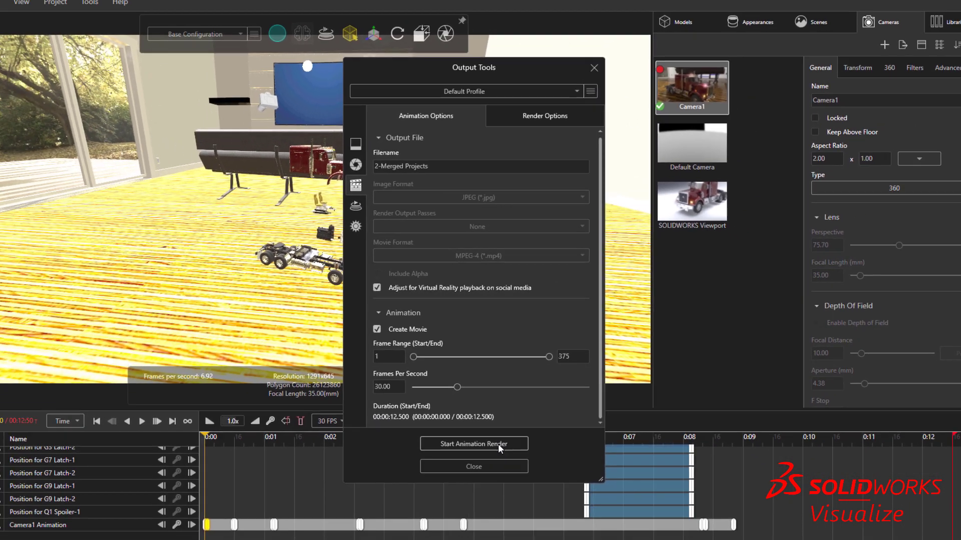
# - Send the 4096x2048 animation render of 2-Merged Projects to the Visualize Queue
pyautogui.click(497, 443)
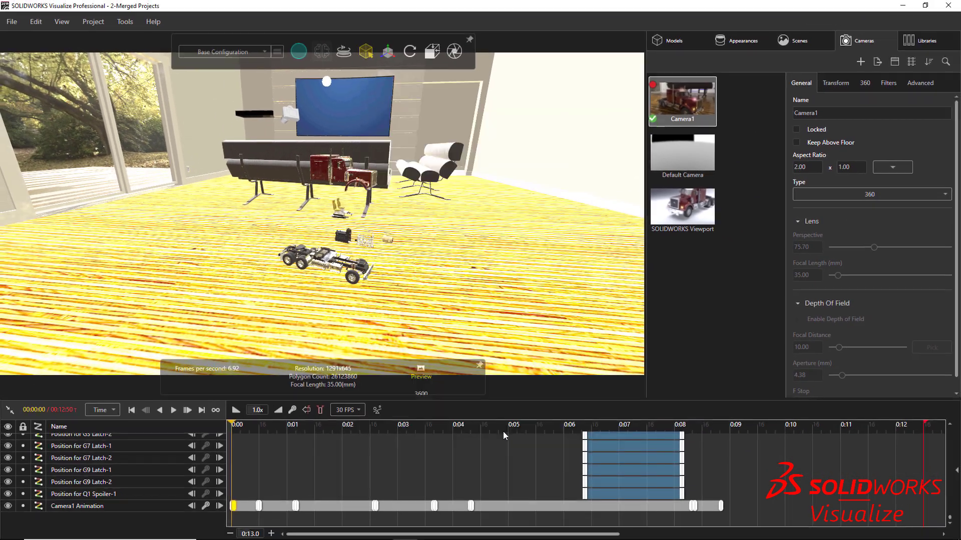